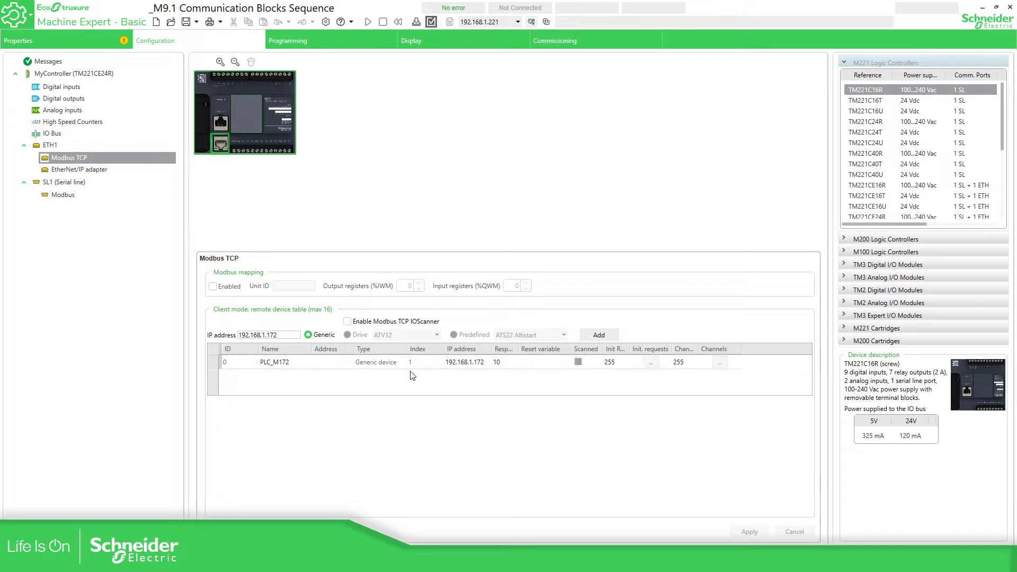
Enable the Modbus TCP IOScanner and select the PLC_M172 device in the remote device table
click(347, 321)
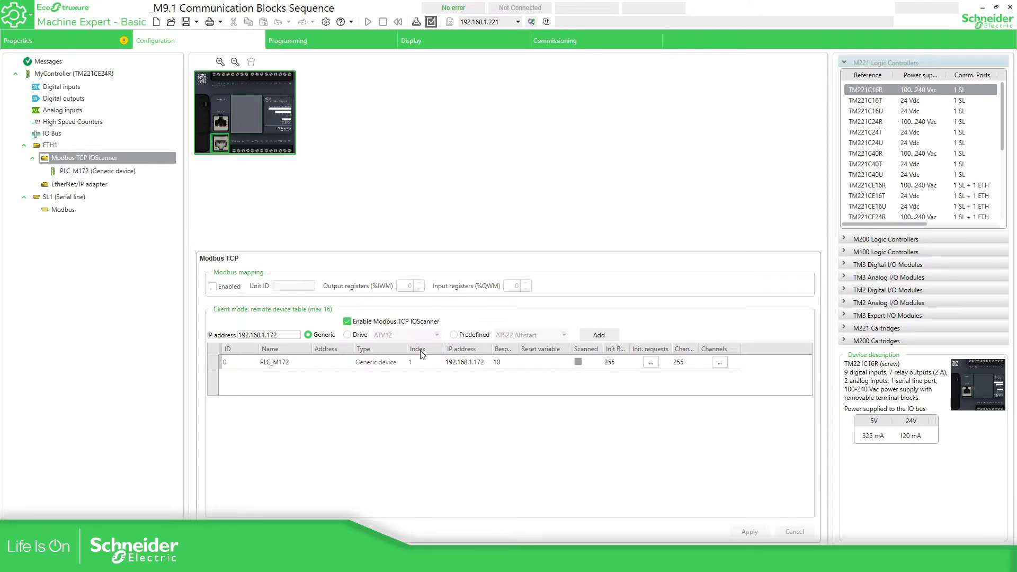
click(493, 365)
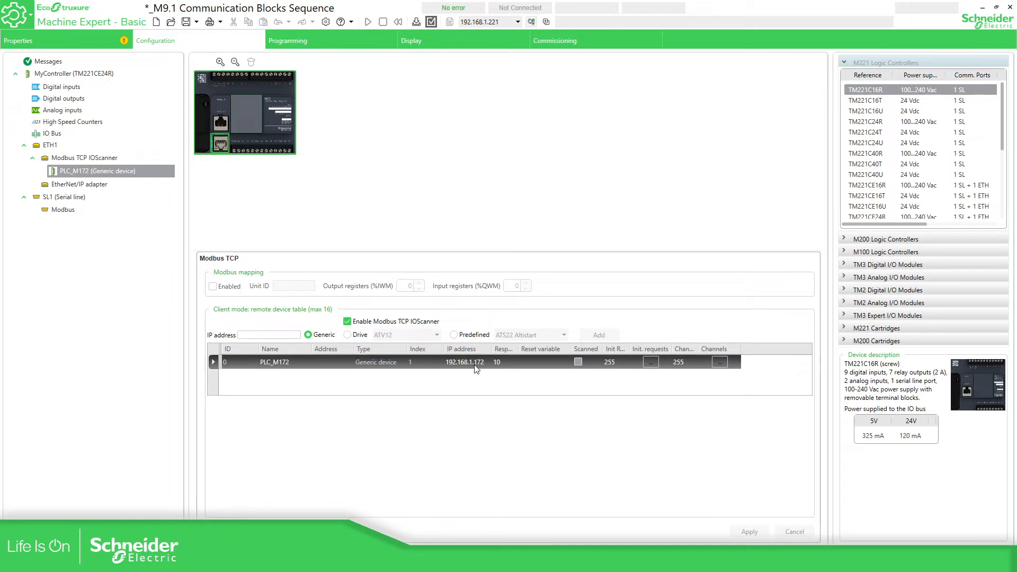
Add a trial initialization request to PLC_M172, look through its message types, and delete the request
click(651, 362)
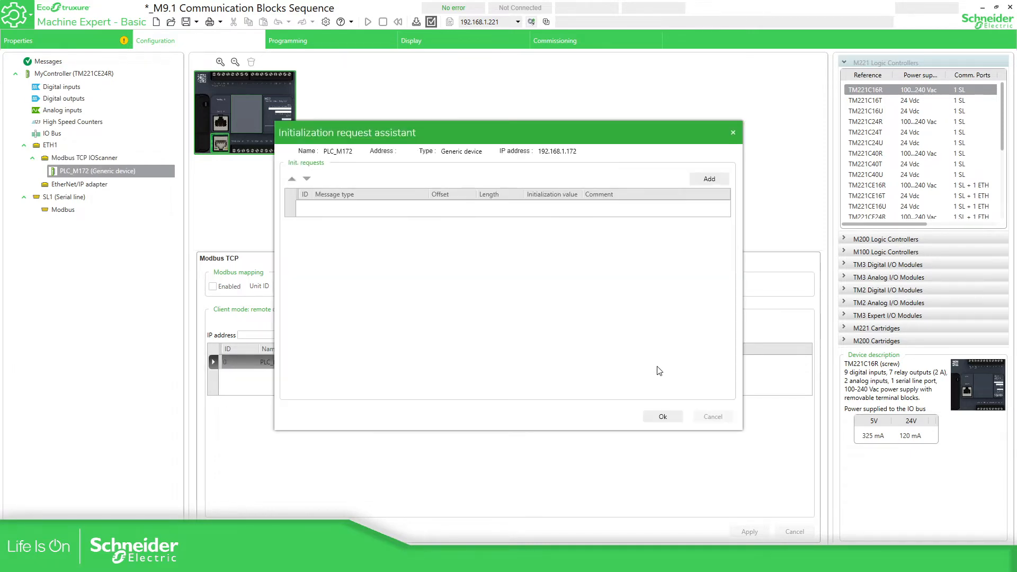
click(709, 179)
click(375, 208)
click(390, 208)
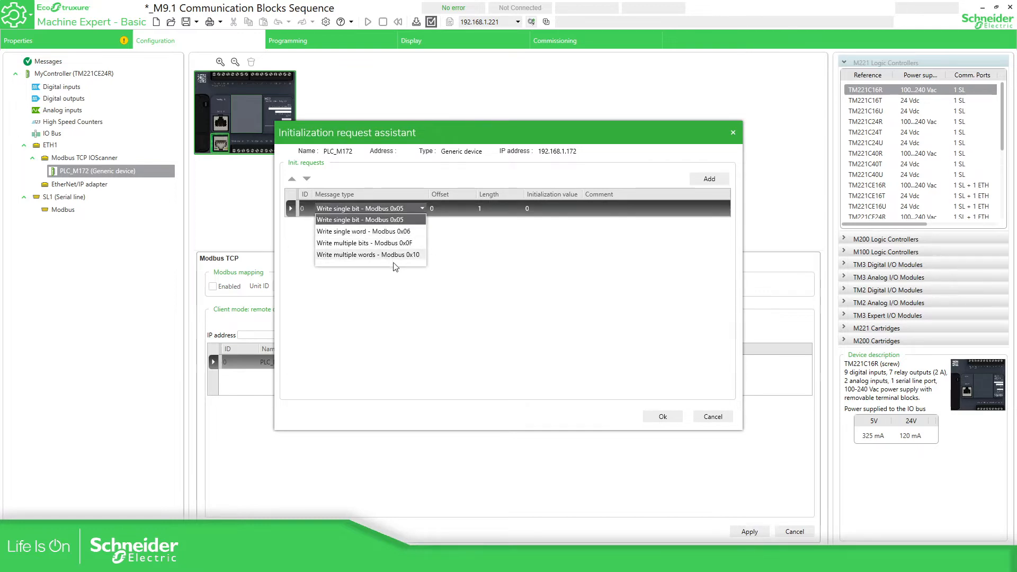
click(485, 236)
click(305, 211)
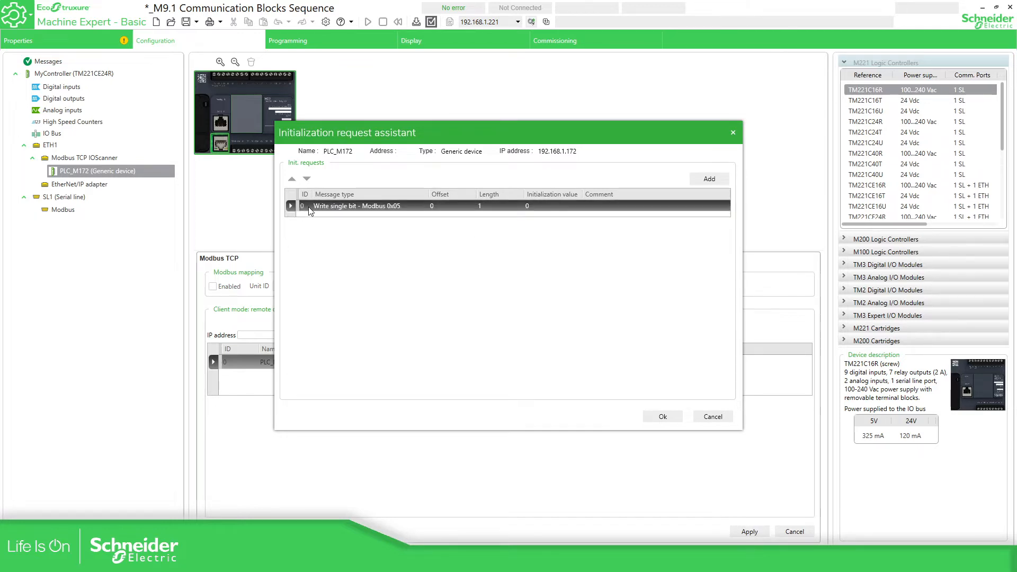
right_click(310, 210)
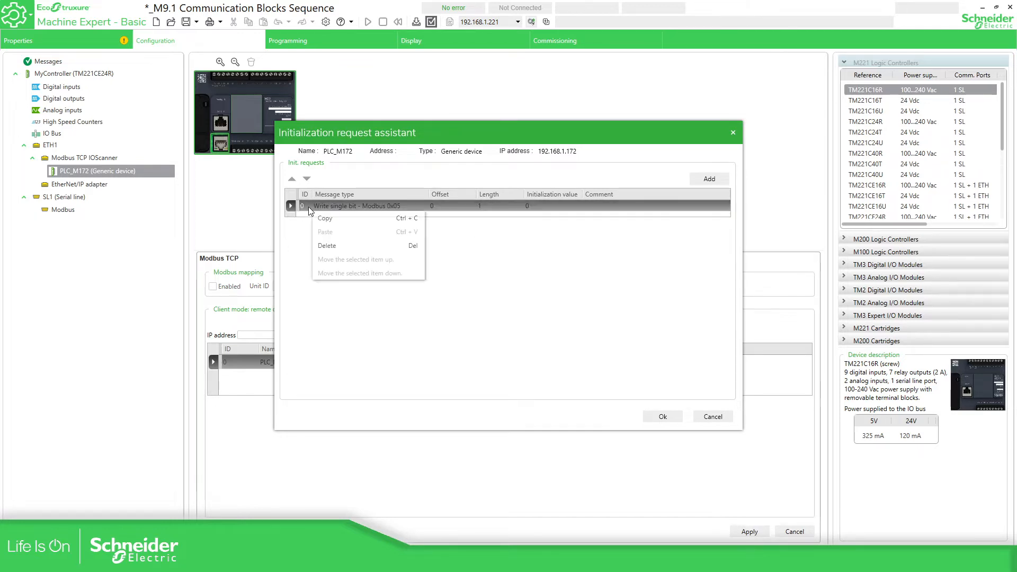
click(332, 246)
click(664, 416)
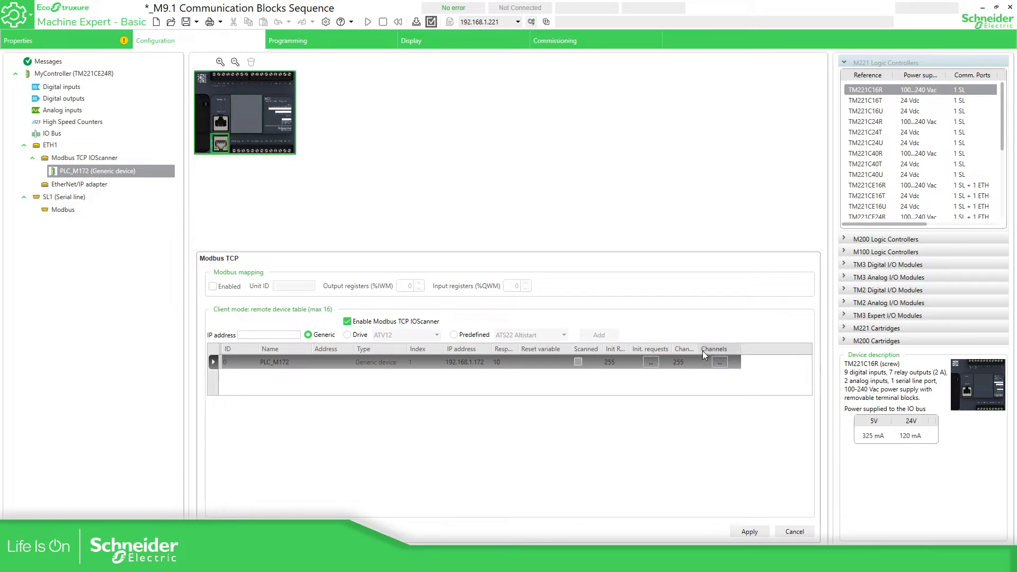
Widen the channels unit ID column and open PLC_M172's value in it for editing
drag(699, 349, 717, 349)
click(700, 364)
click(688, 363)
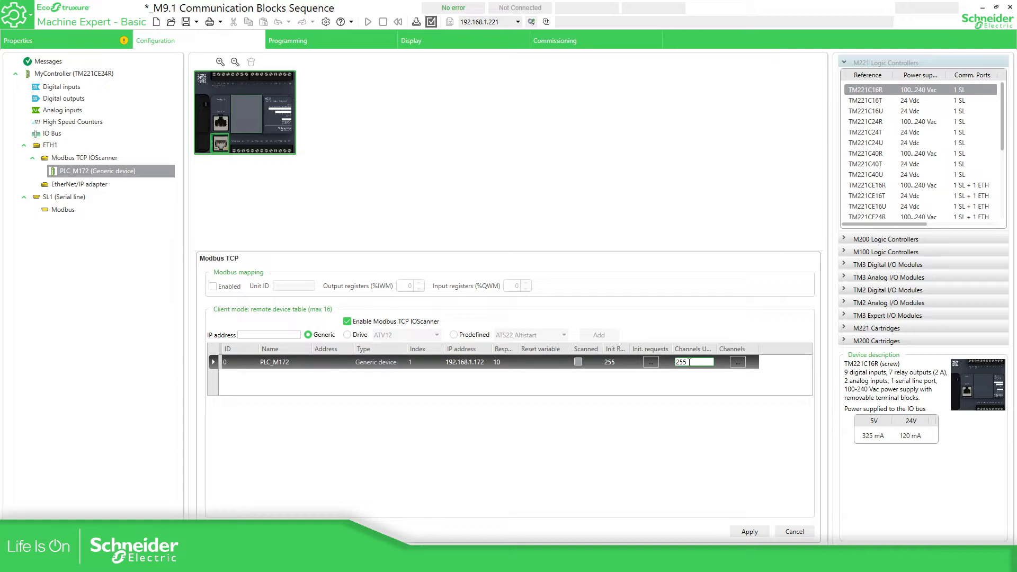
drag(690, 362, 710, 348)
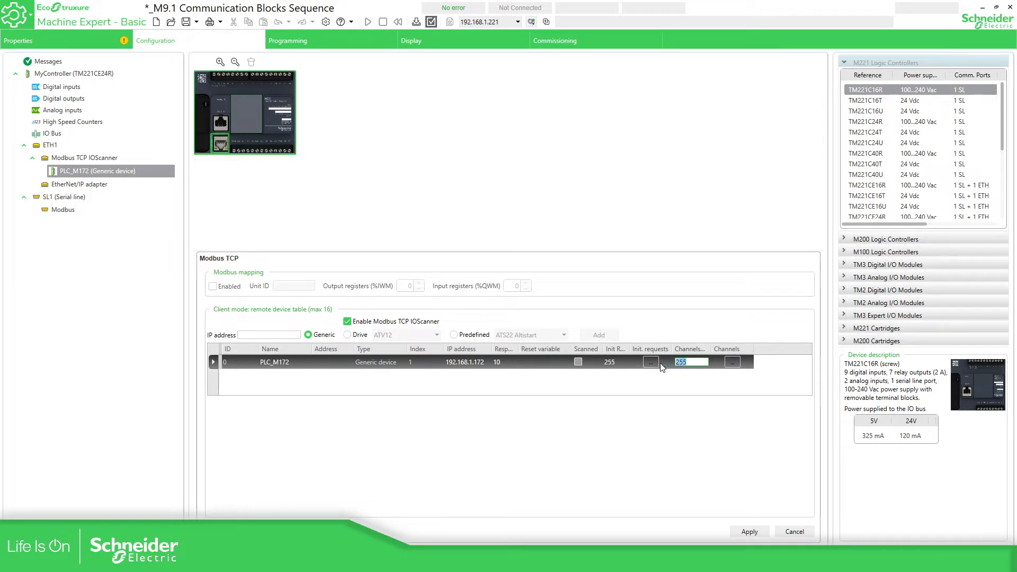
text(1)
drag(681, 362, 646, 362)
Add two channels to the PLC_M172 device in the Channel assistant
click(733, 362)
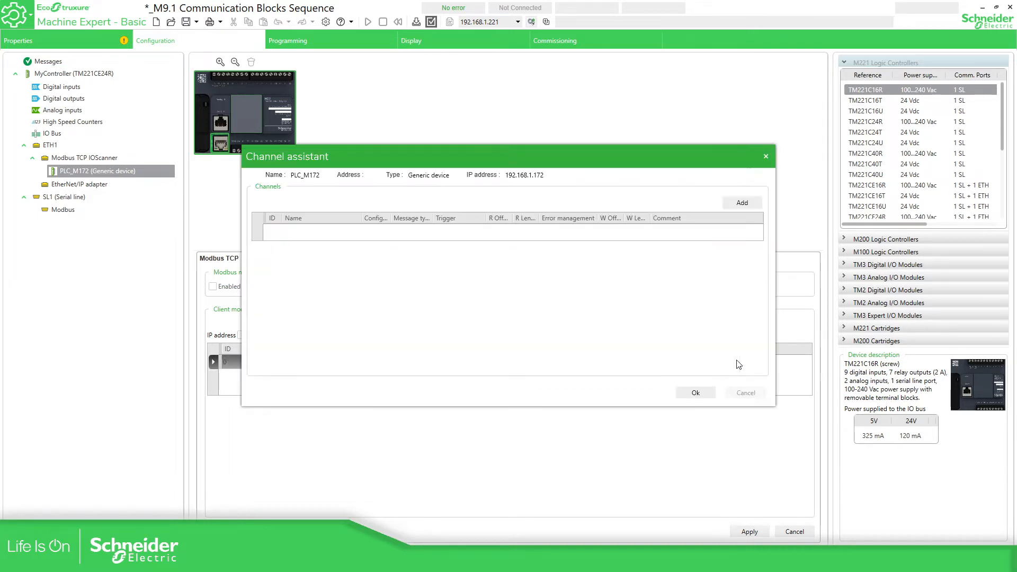
drag(532, 168, 534, 98)
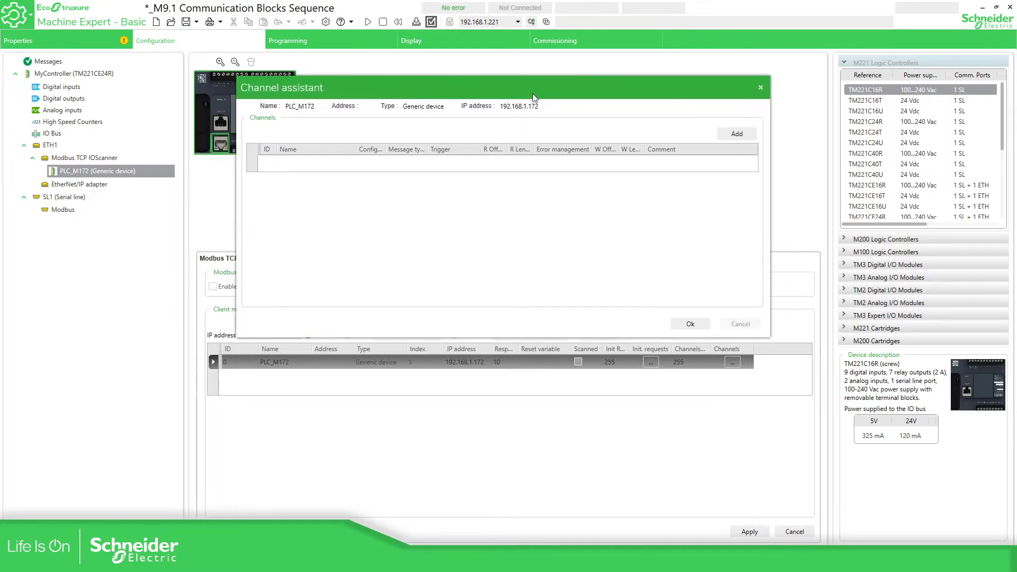
click(738, 134)
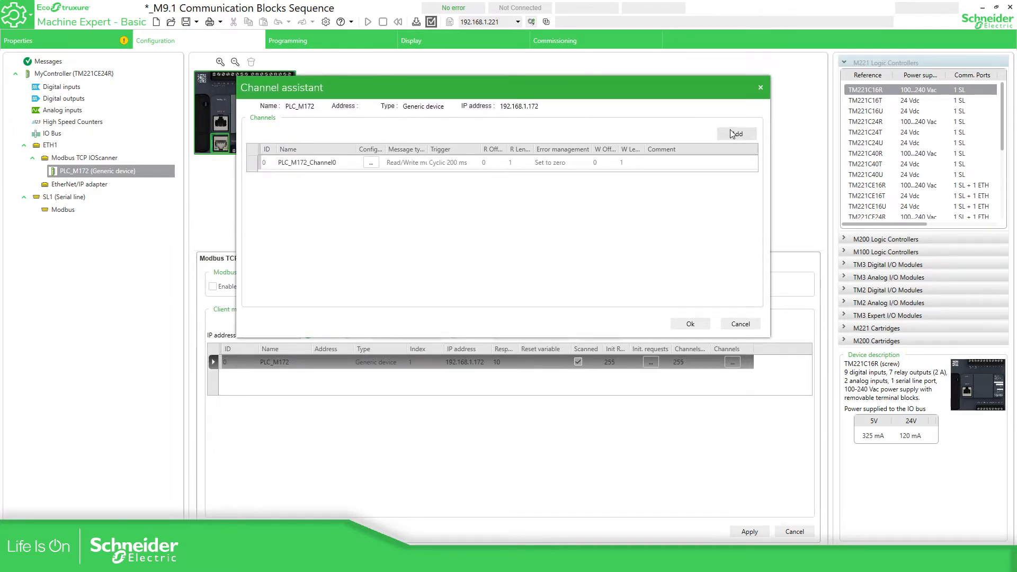
click(734, 135)
Rename channel 0 of PLC_M172 as AI01_AI02
click(342, 163)
click(343, 163)
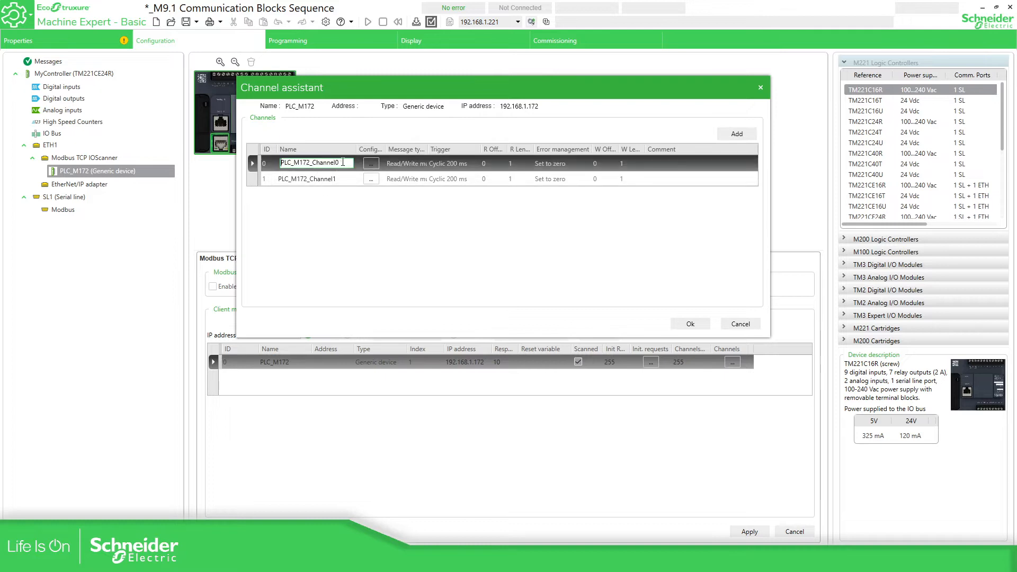
drag(339, 163, 253, 165)
text(AI01_AI02)
key(Return)
Rename channel 1 of PLC_M172 as DisplayBacklight
click(315, 174)
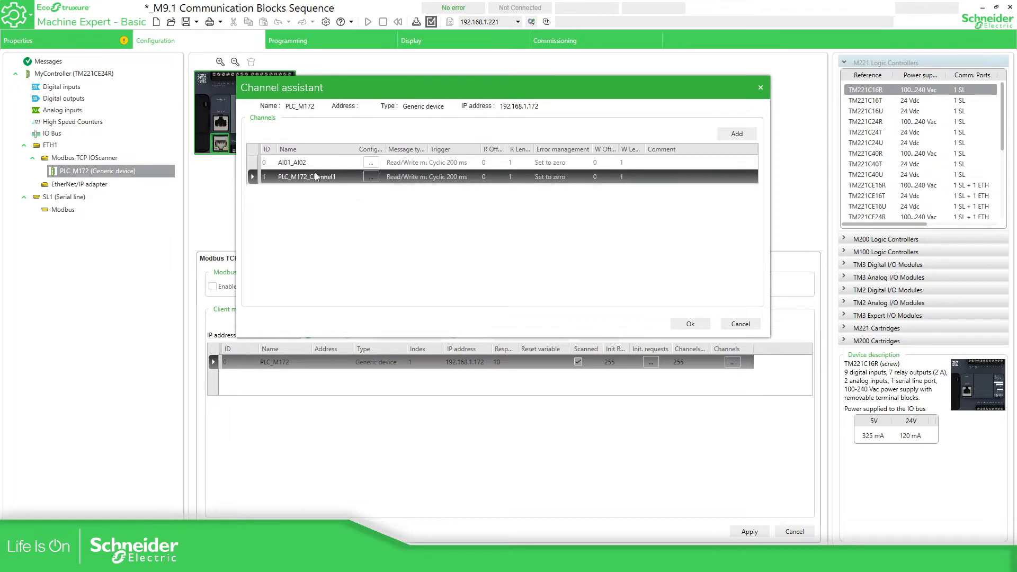
click(316, 175)
drag(341, 177, 220, 178)
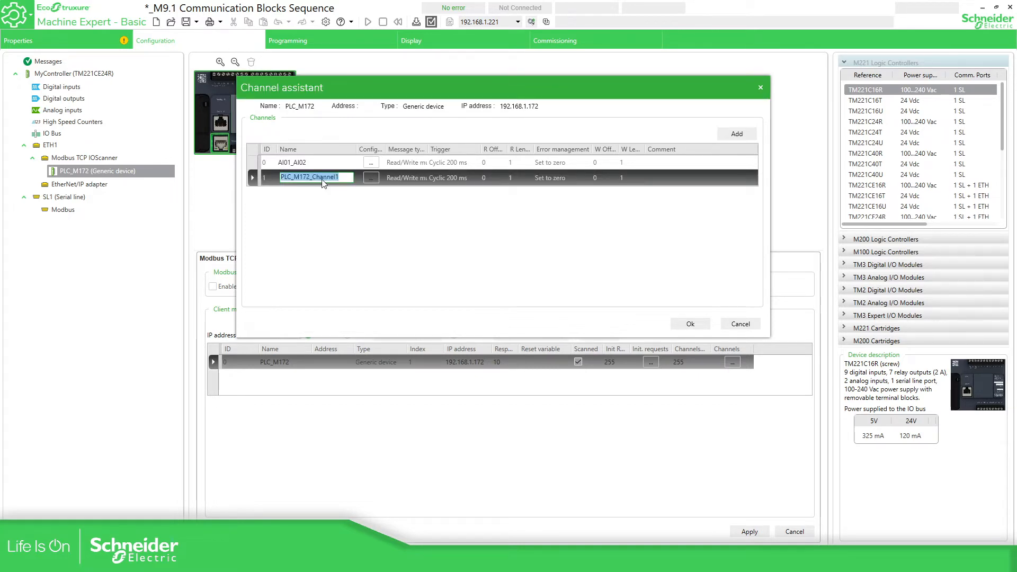
text(Display)
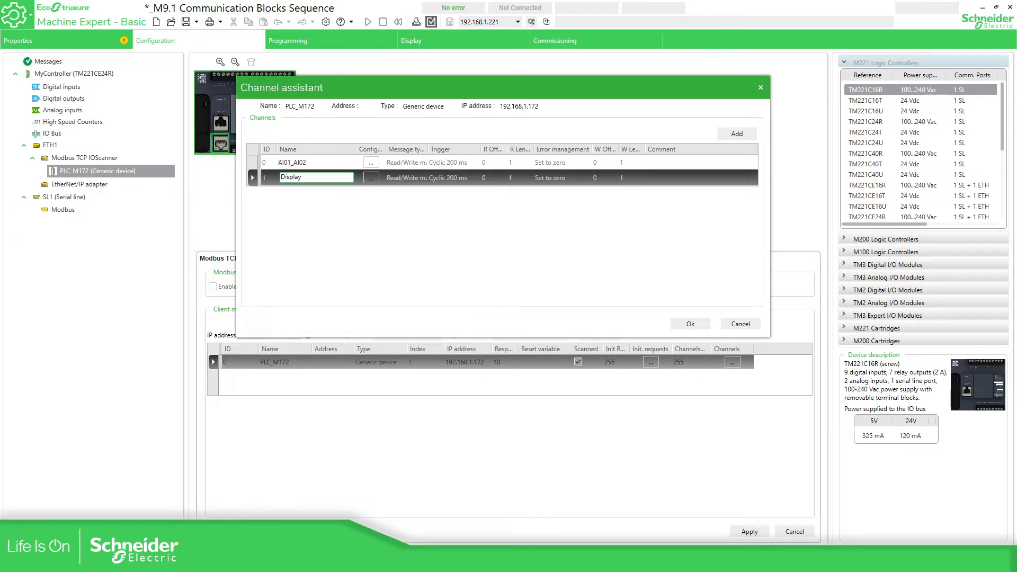
text(Backlight)
Configure the AI01_AI02 channel with message type Read multiple words - Modbus 0x03 and the comment "M172 - Analog Inputs AI01 AI02"
click(336, 162)
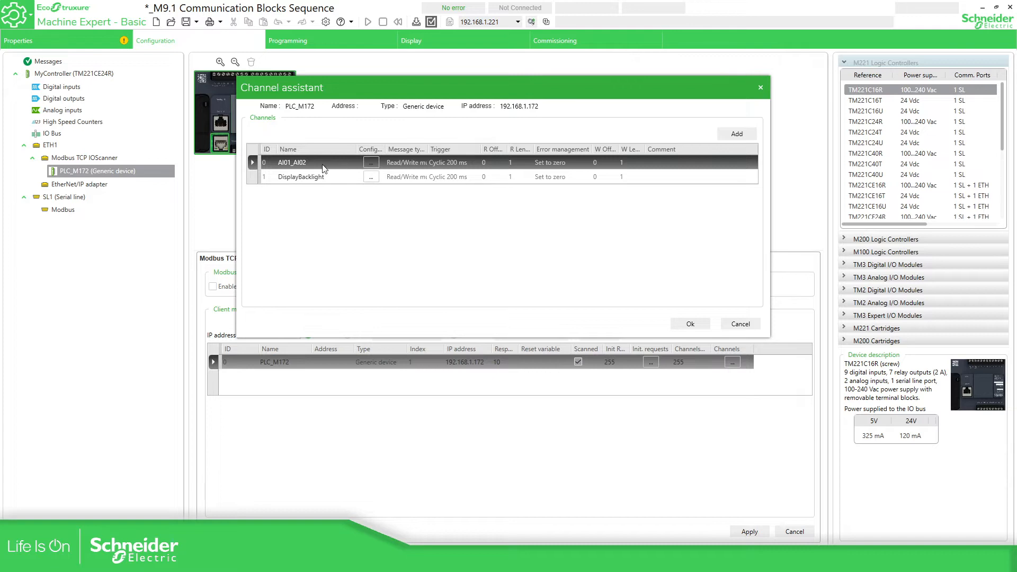
click(373, 163)
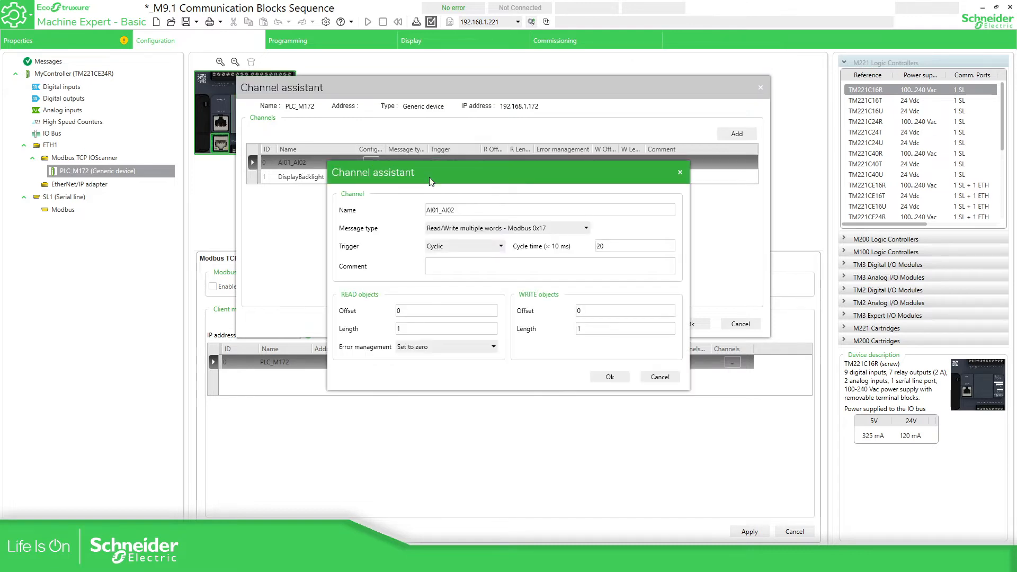
click(531, 228)
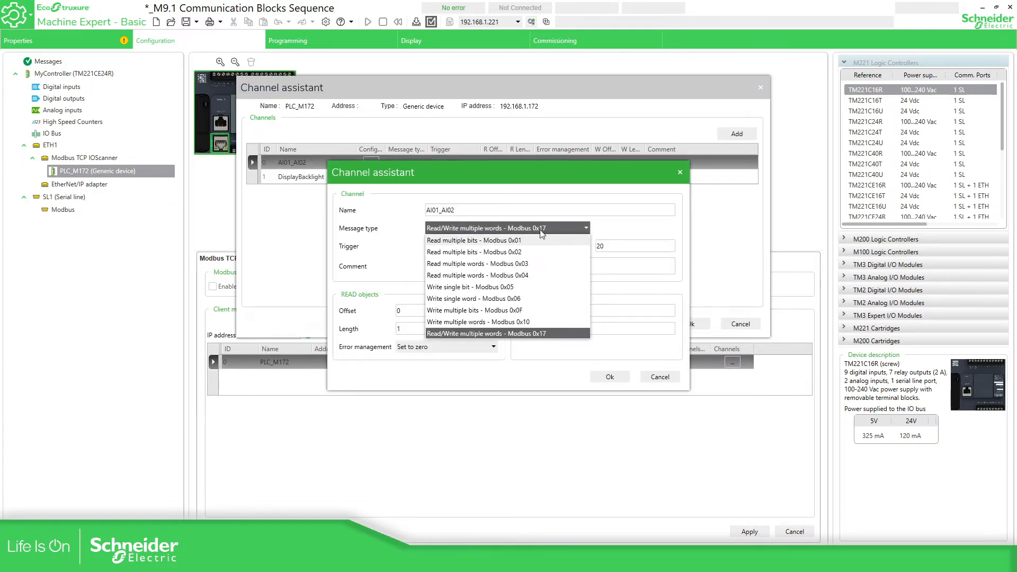
click(482, 264)
click(463, 266)
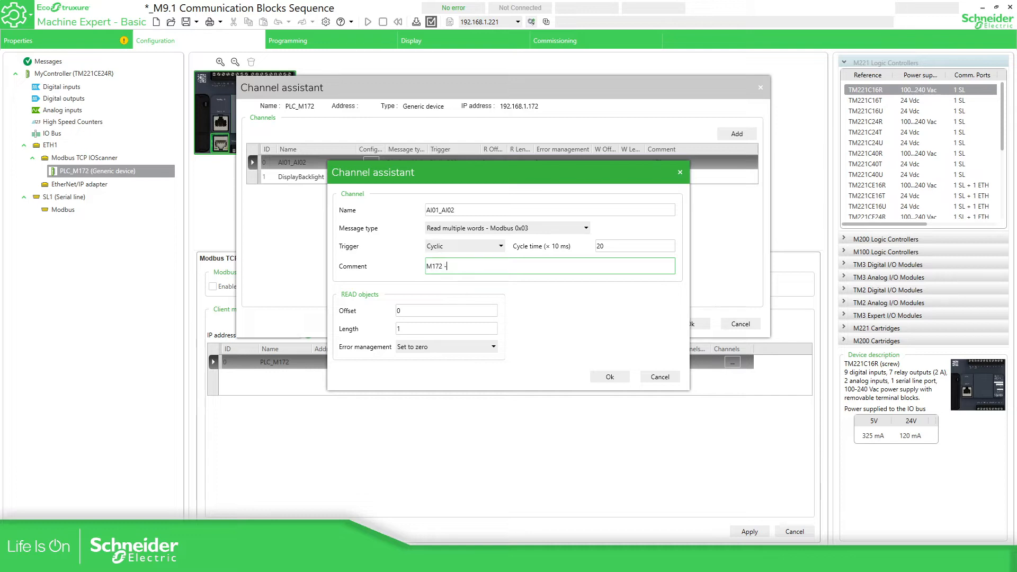
text(M172 - Analog Inputs AI01 aI02A)
Set the AI01_AI02 read offset to 8335 and length to 2, comparing with the AIL1 and AIL2 addresses in Machine Expert - HVAC
click(399, 312)
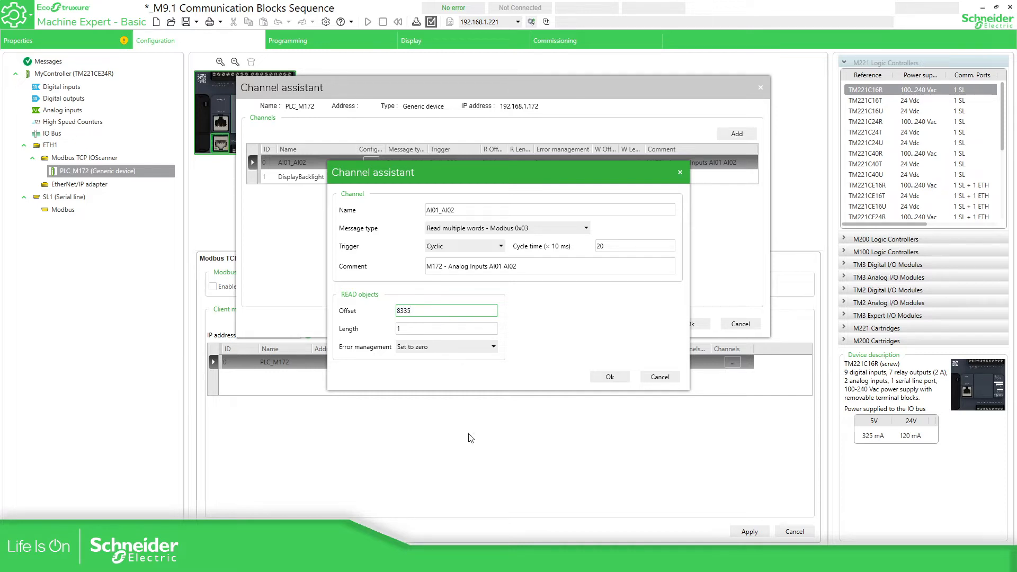
click(397, 329)
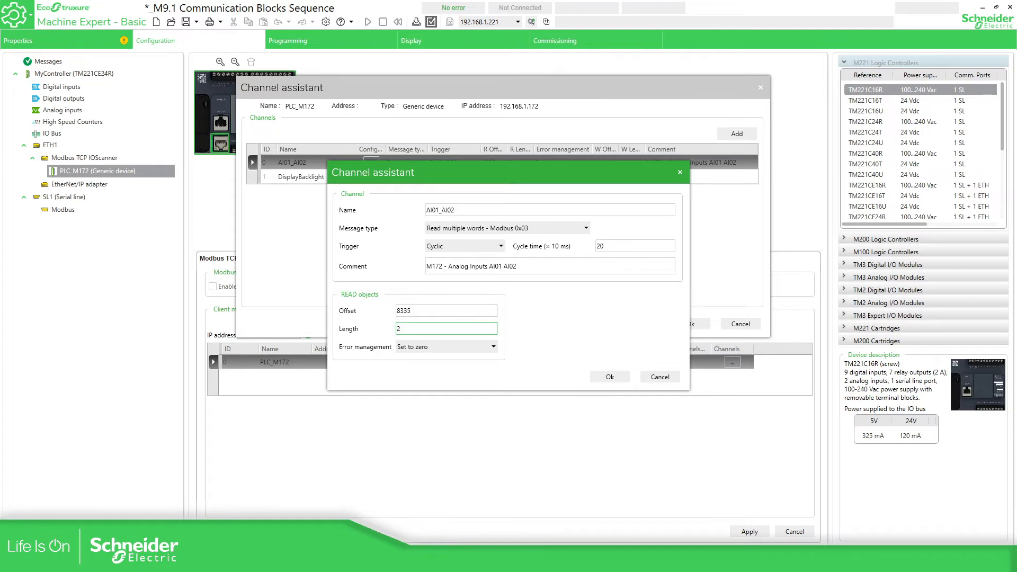
click(350, 559)
click(226, 173)
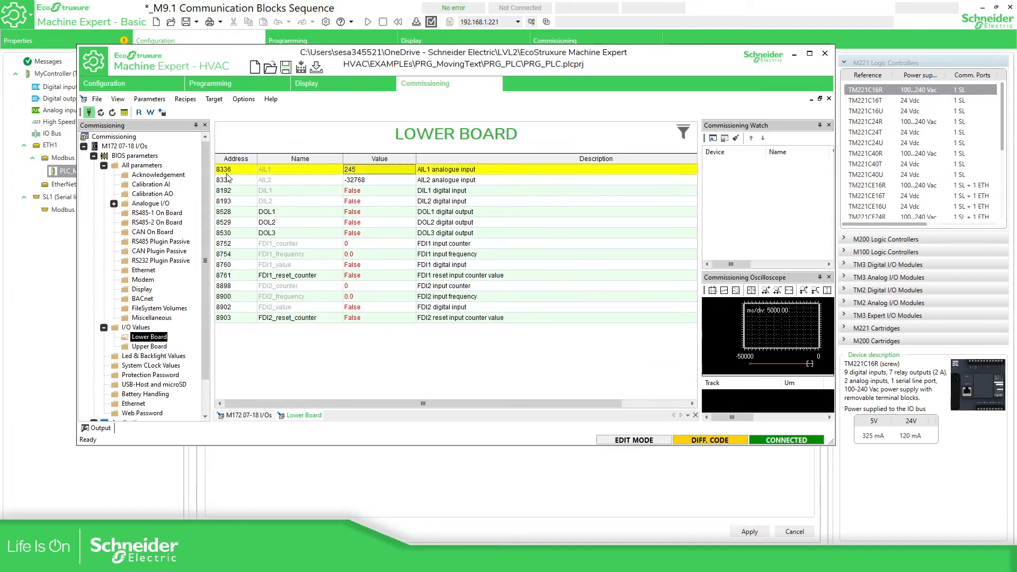
shift+click(227, 179)
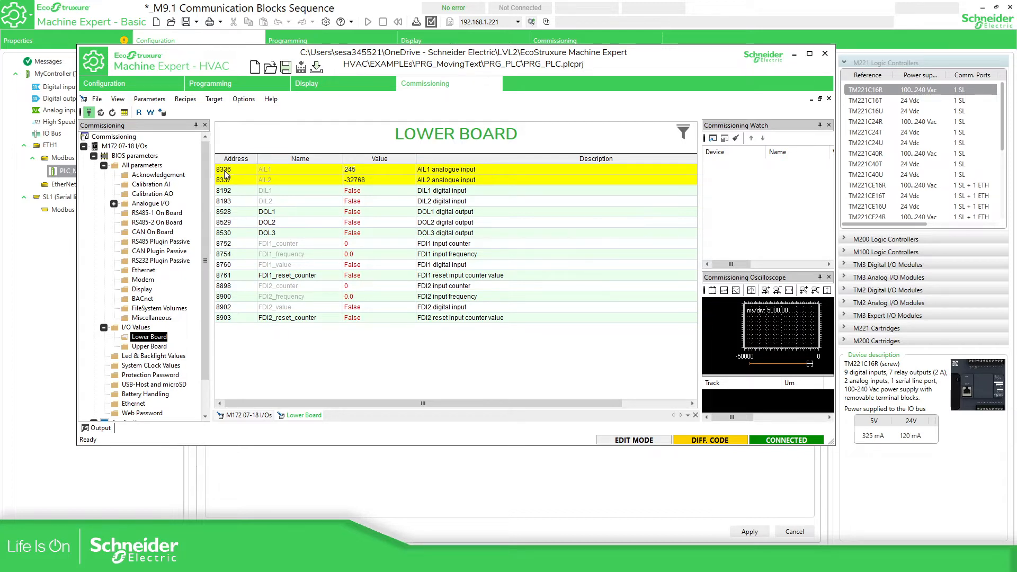
click(447, 475)
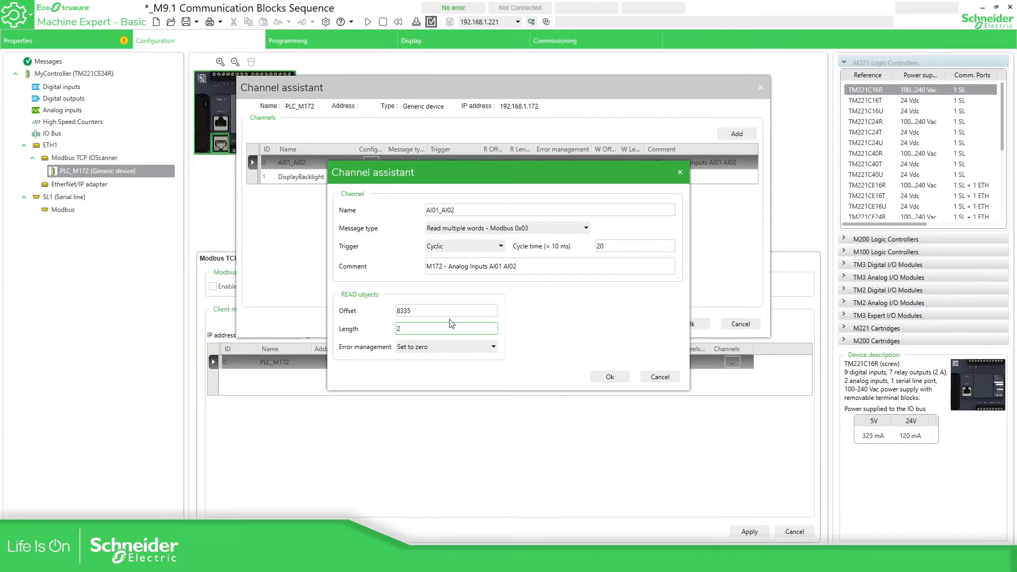
click(609, 376)
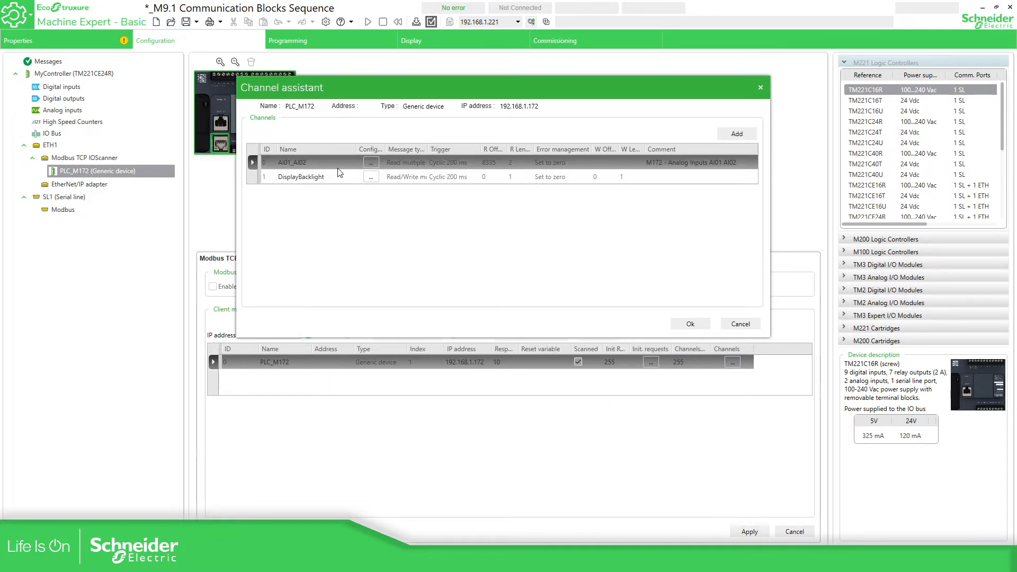
Configure the DisplayBacklight channel with message type Write single word - Modbus 0x06 and write offset 8719
click(371, 177)
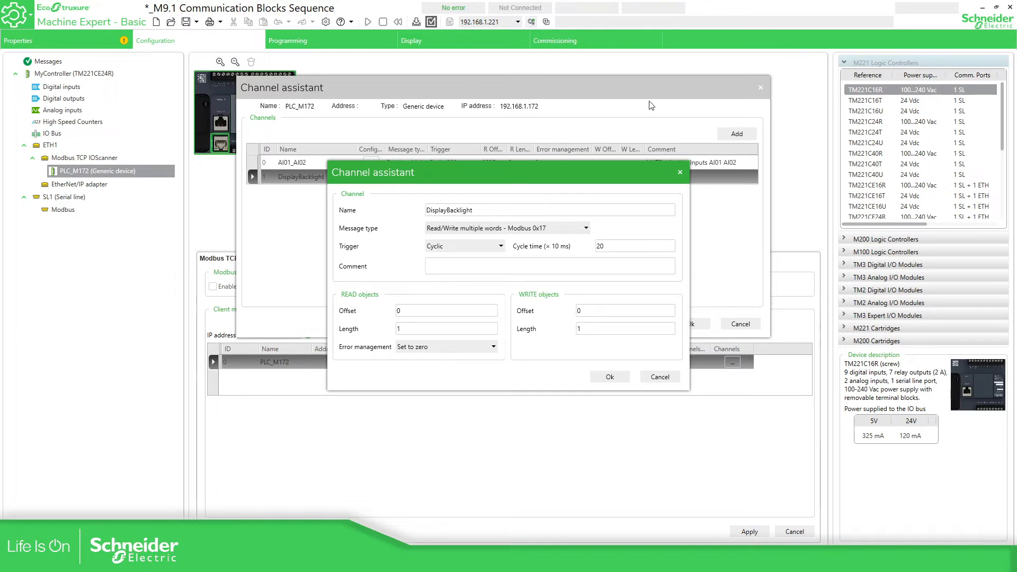
click(478, 229)
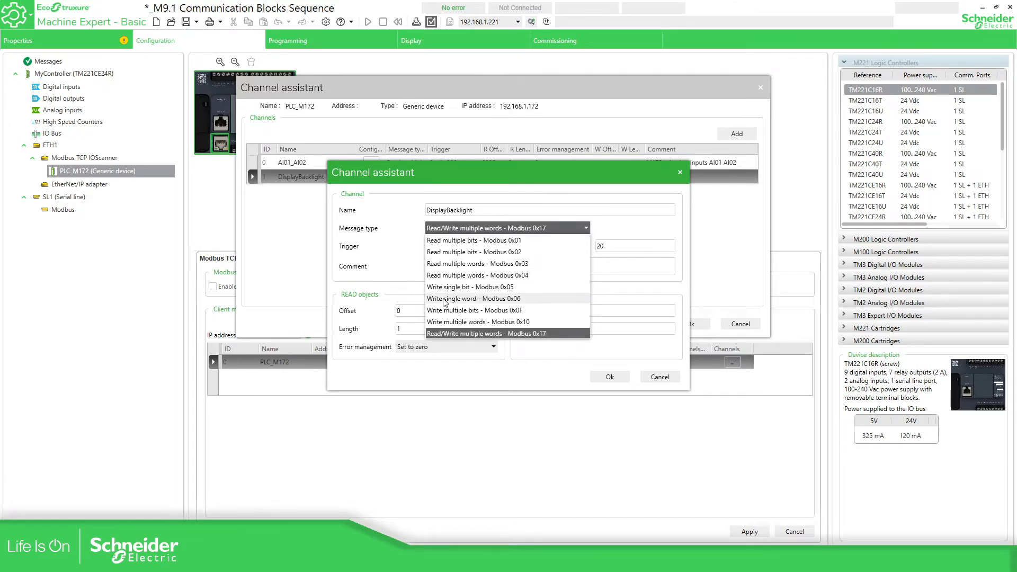
click(496, 303)
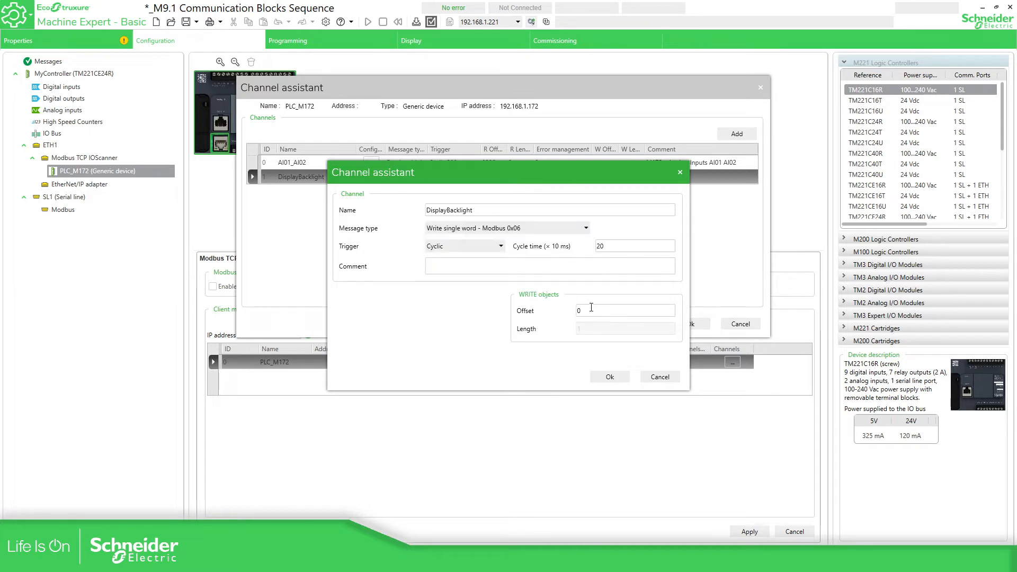
drag(591, 308, 565, 313)
text(8719)
key(Tab)
click(609, 377)
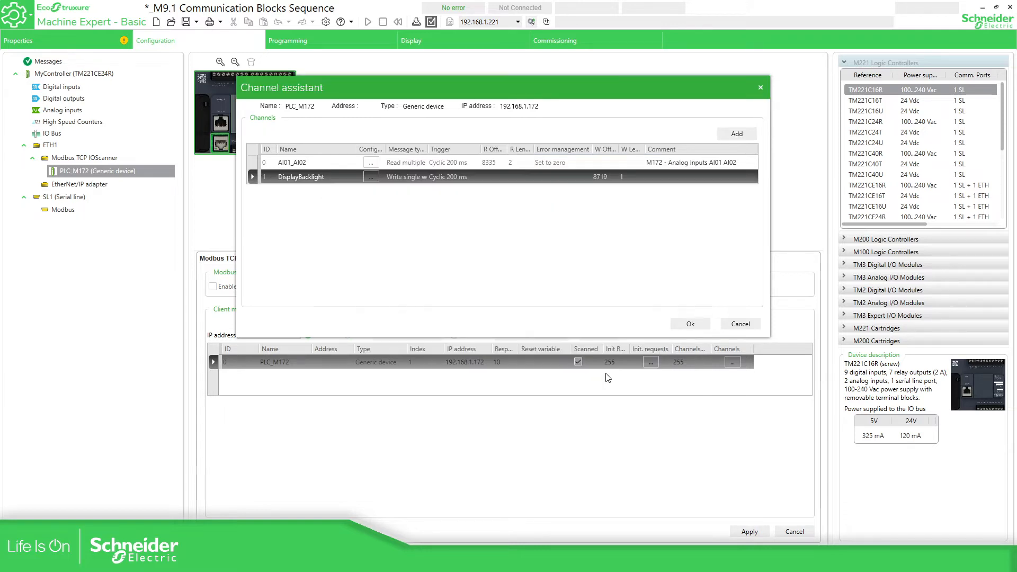
Enter the comment "M172 - Backlight" for the DisplayBacklight channel and accept the PLC_M172 channel list
click(371, 177)
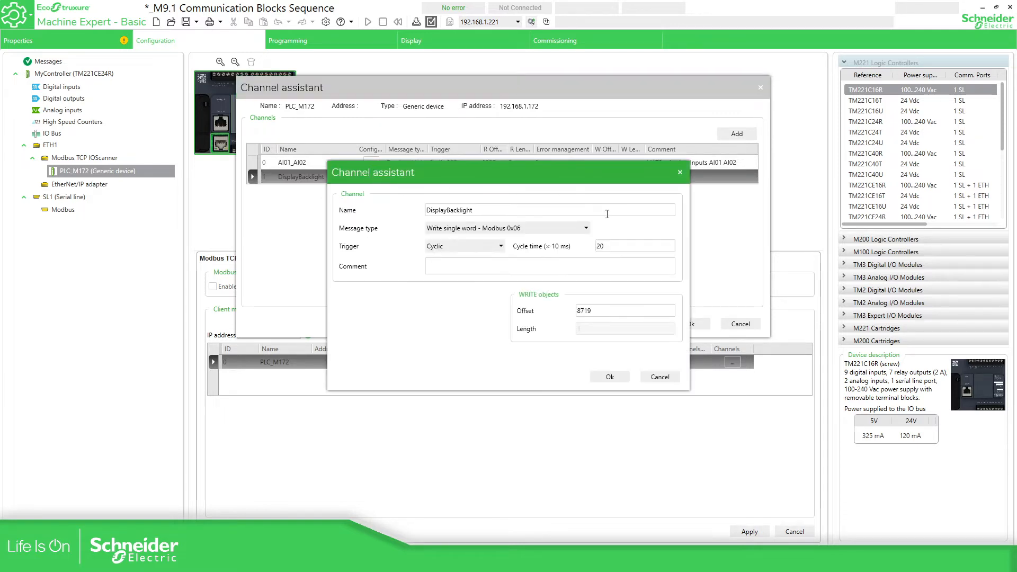
click(470, 265)
text(M)
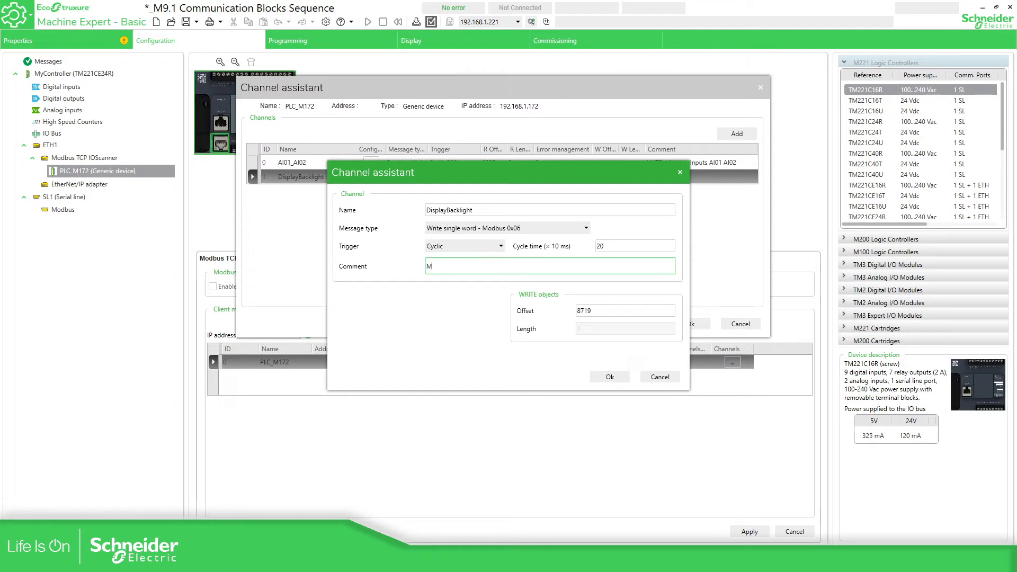
text(172 - Backlight)
click(619, 376)
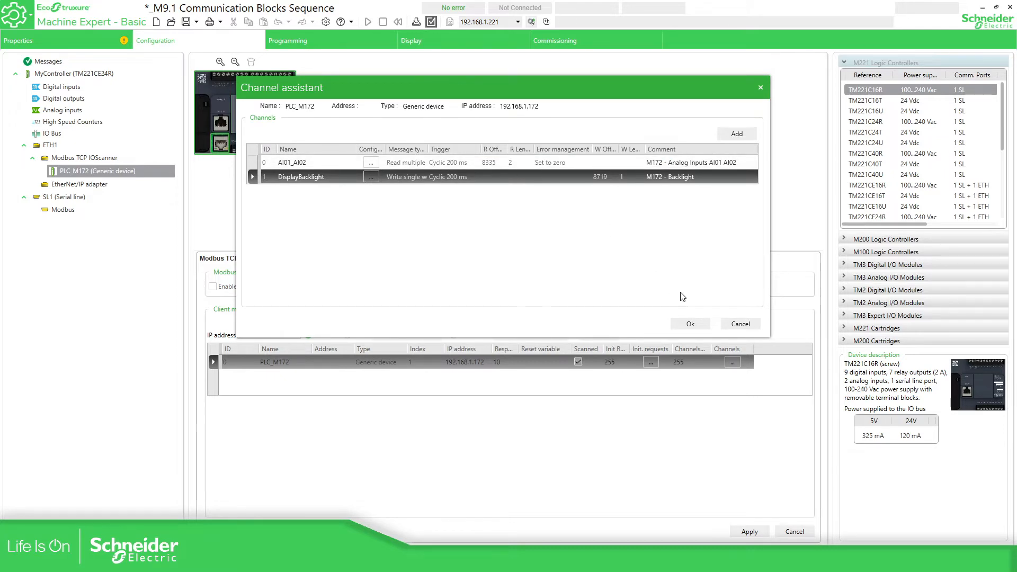
click(690, 324)
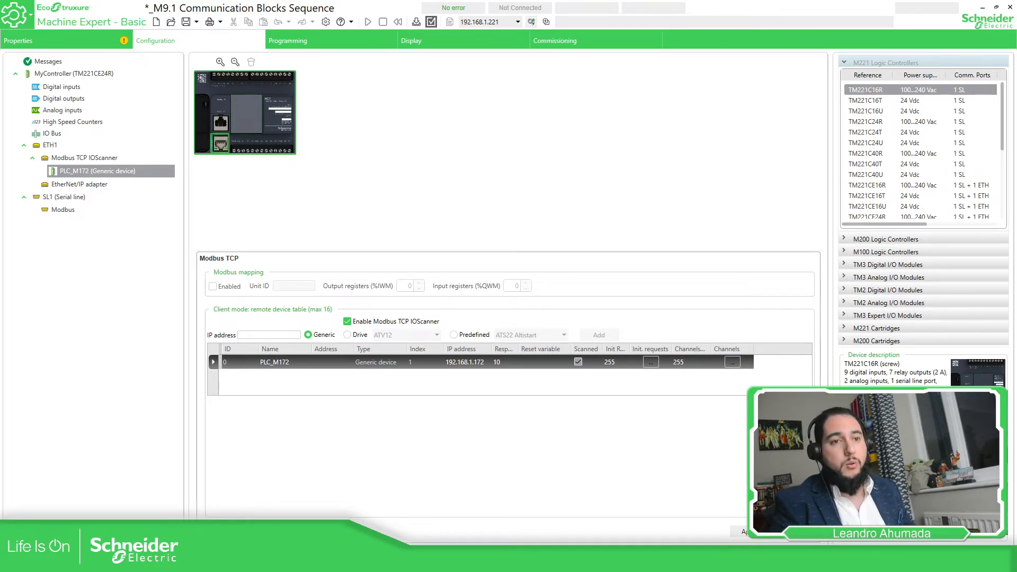
Reopen the AI01_AI02 channel settings and examine the available trigger options without altering them
click(733, 362)
click(376, 234)
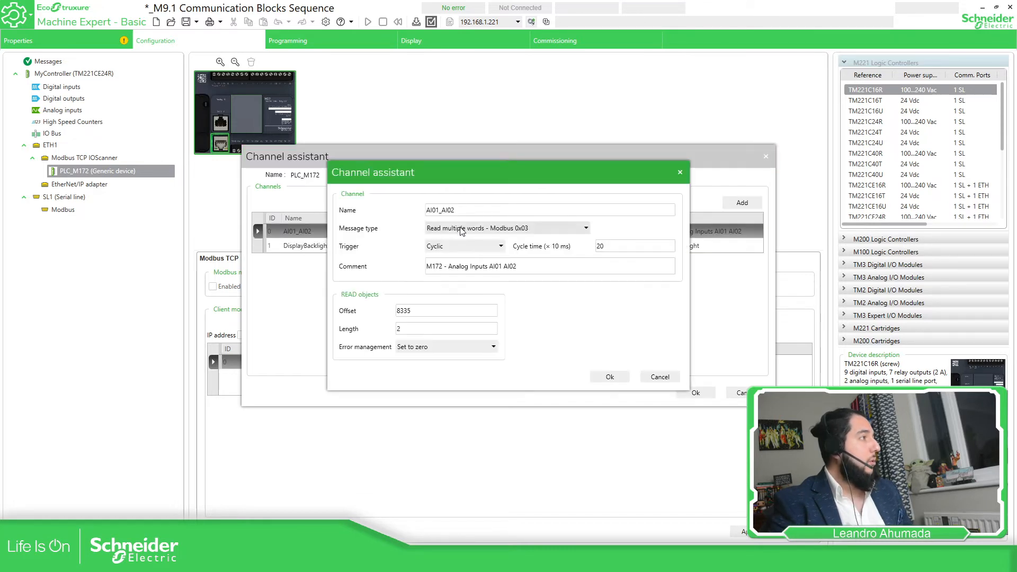
click(471, 247)
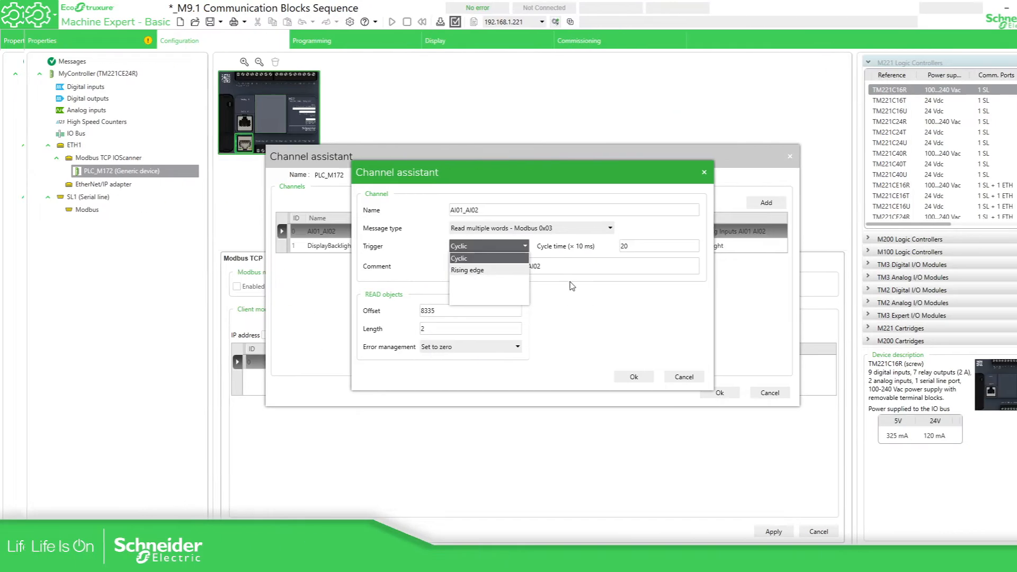
click(551, 283)
click(610, 378)
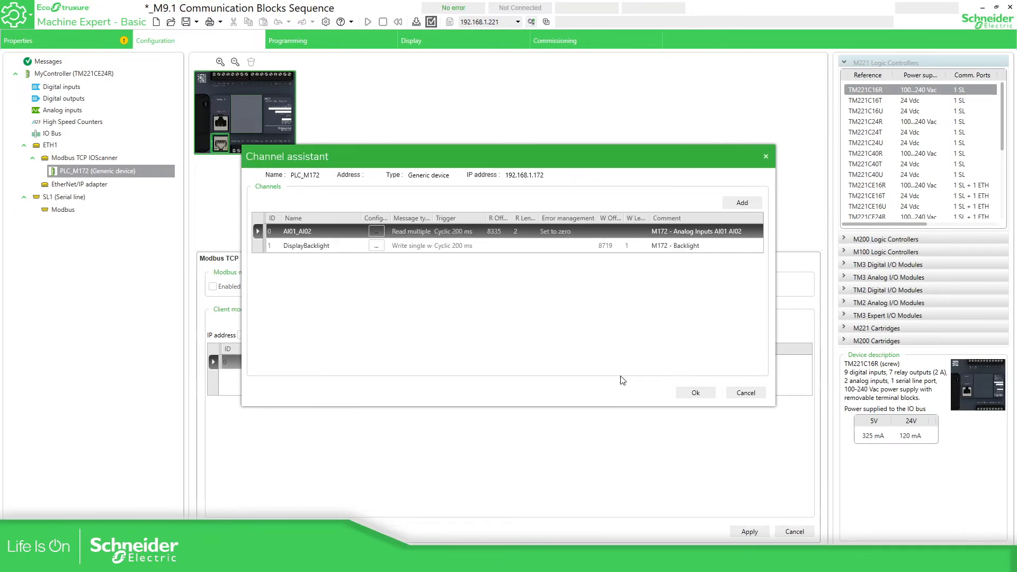
click(694, 392)
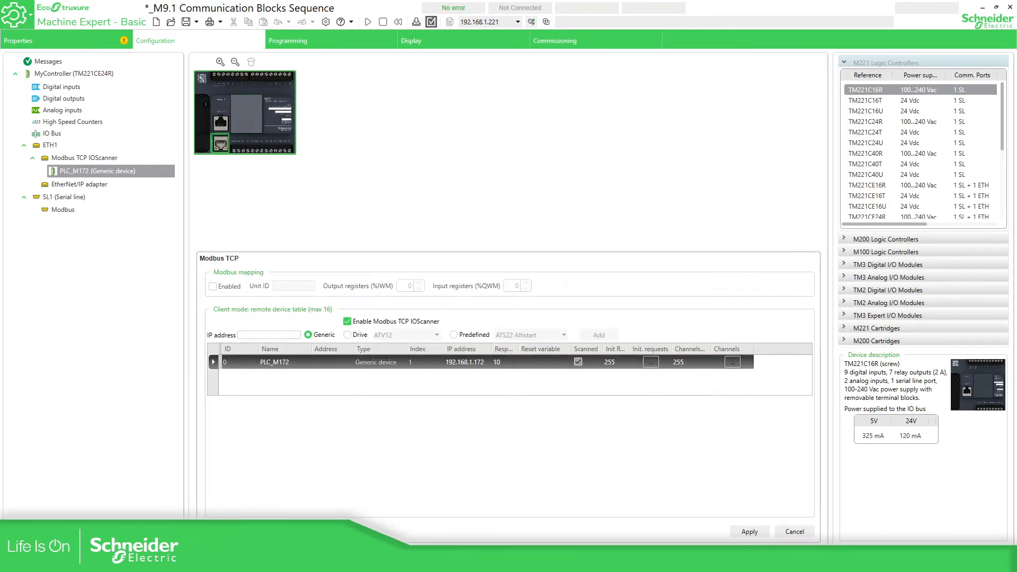